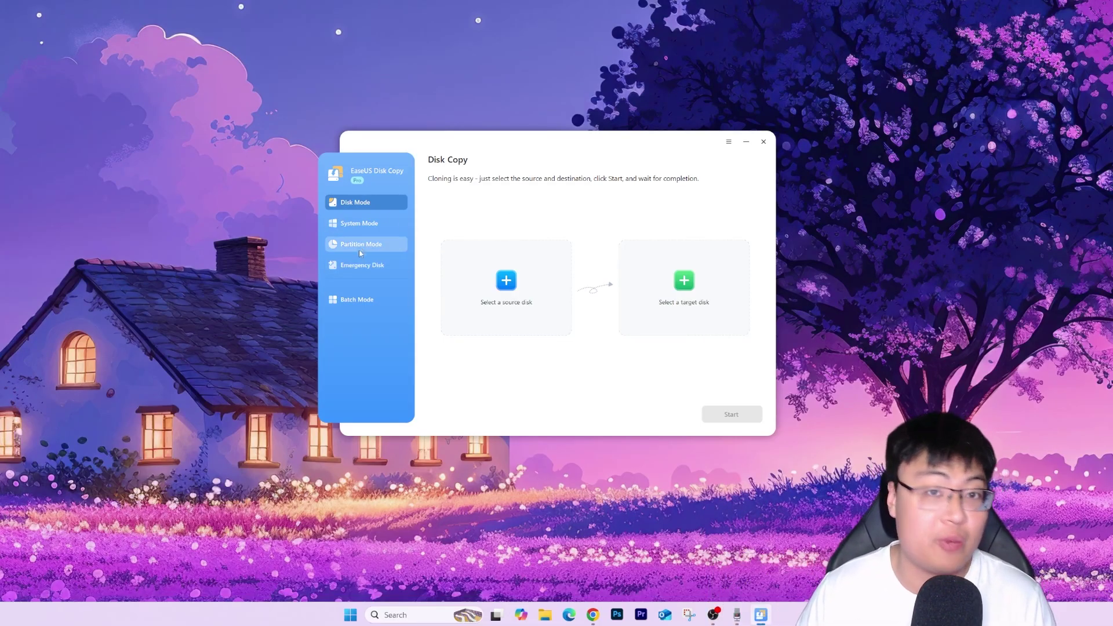
- Look through the System Mode, Partition Mode, Emergency Disk and Batch Mode pages to review the available cloning options
{"action": "left_click", "coordinate": [359, 225]}
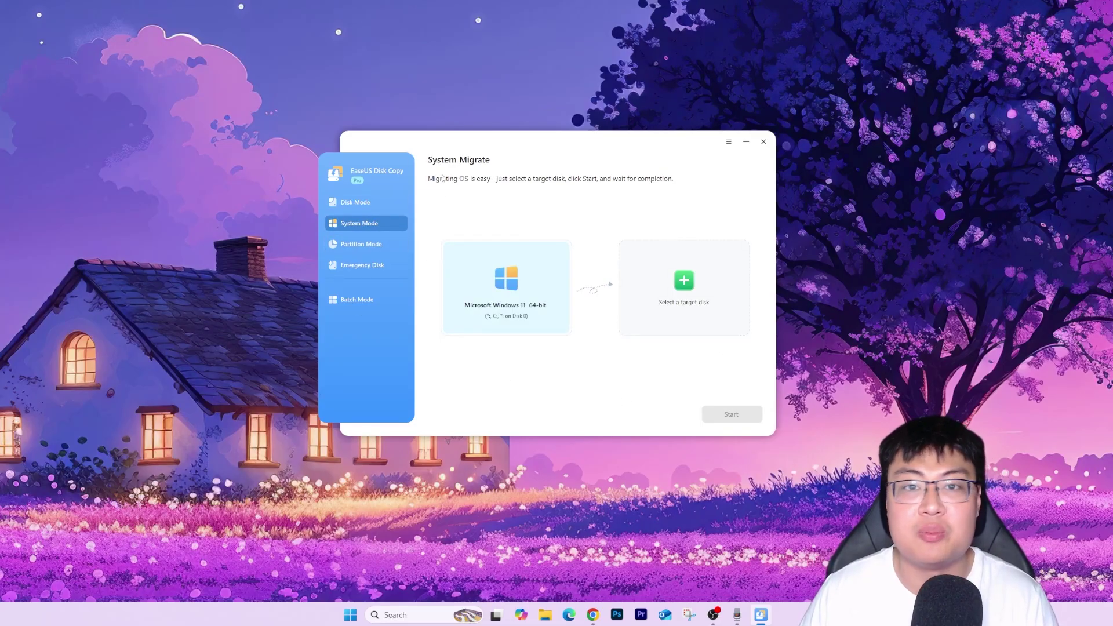
{"action": "left_click", "coordinate": [372, 244]}
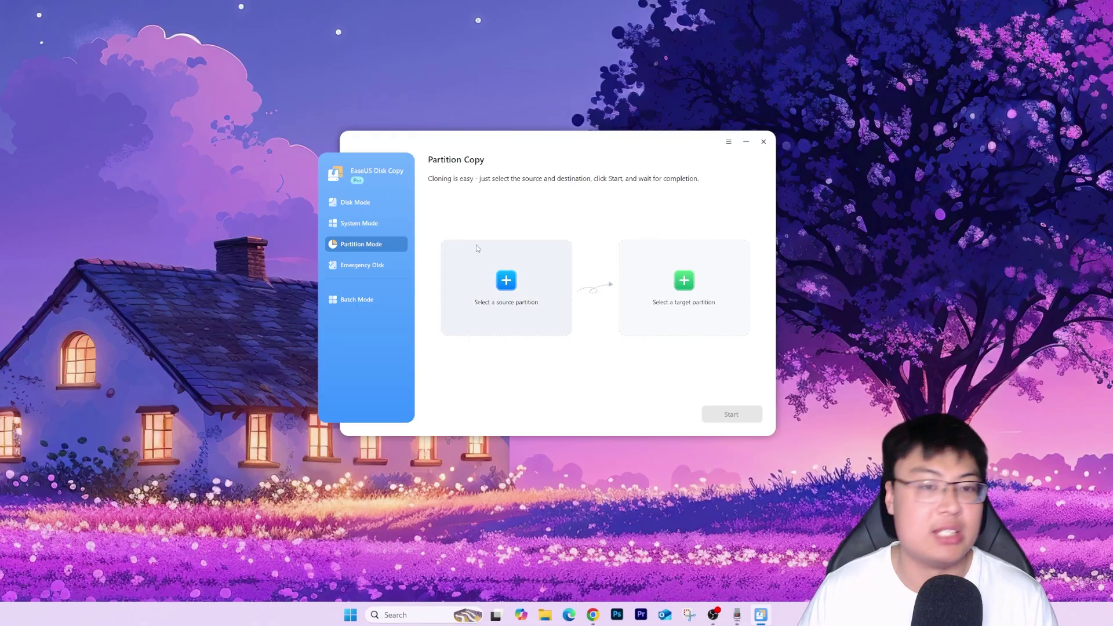
{"action": "left_click", "coordinate": [348, 265]}
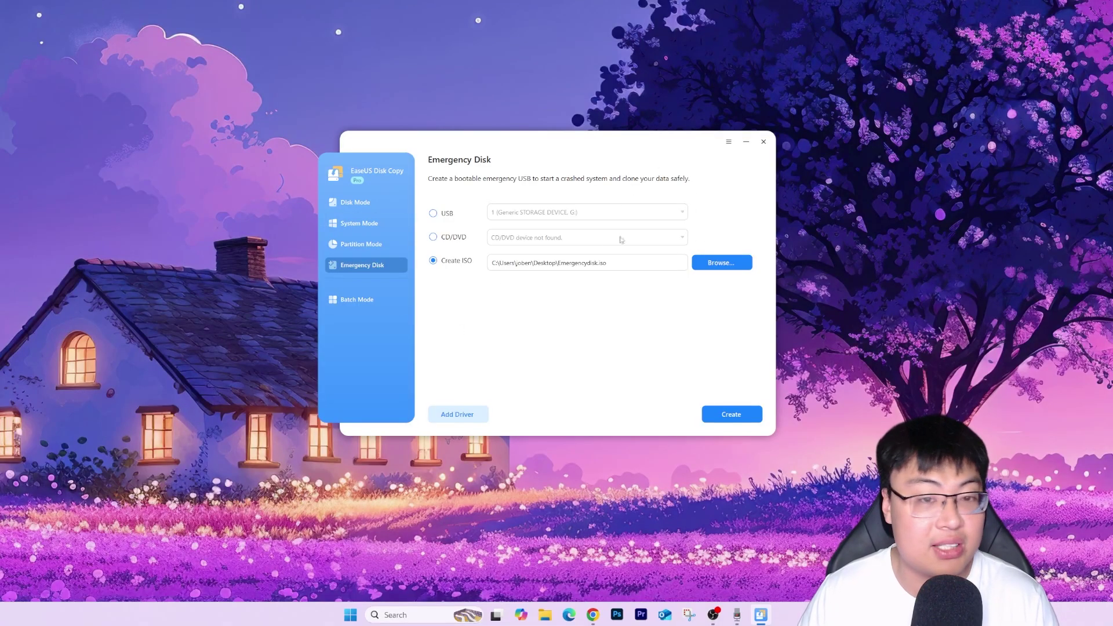
{"action": "left_click", "coordinate": [357, 299]}
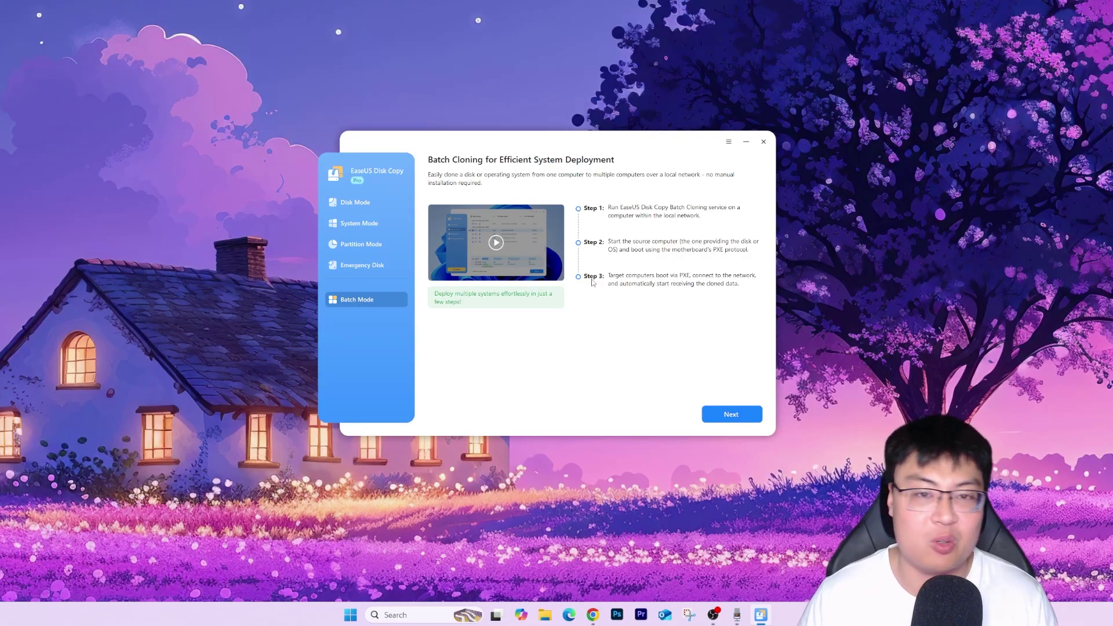
- Set up a clone in Disk Mode with Disk 0 (Lexar SSD NQ780 1TB) as source and Disk 1 (Generic STORAGE DEVICE) as target
{"action": "left_click", "coordinate": [356, 202]}
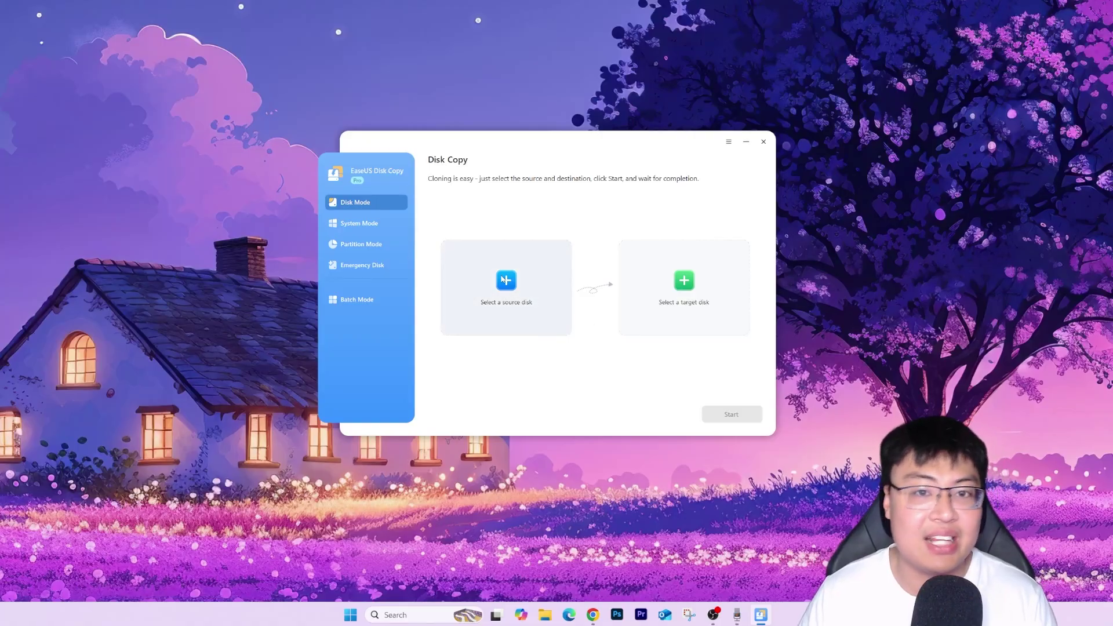
{"action": "left_click", "coordinate": [555, 299]}
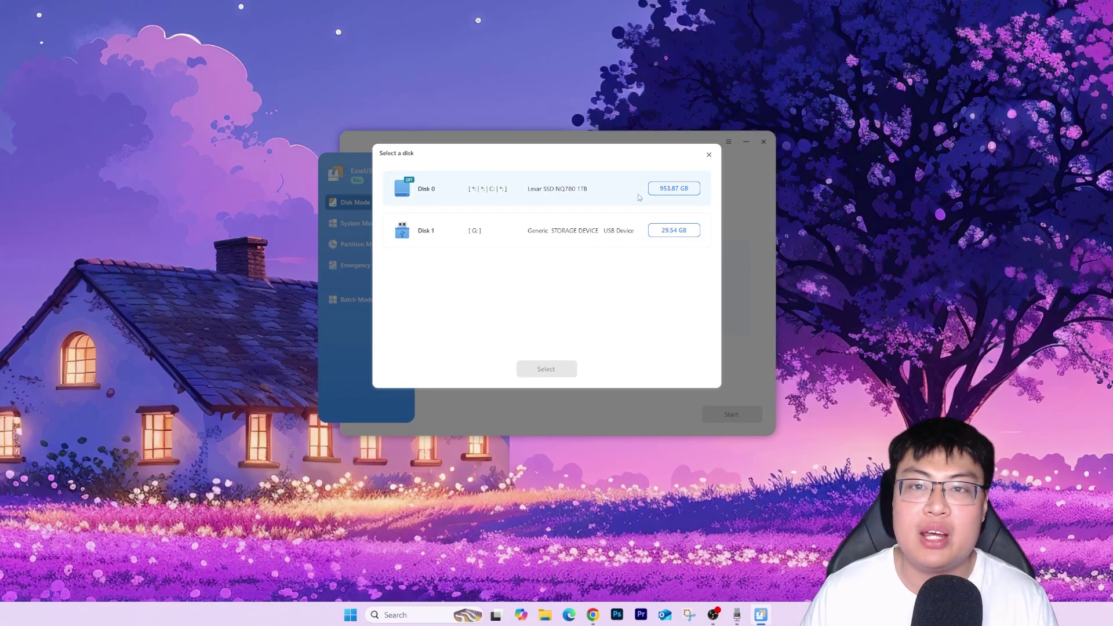
{"action": "left_click", "coordinate": [553, 202]}
{"action": "left_click", "coordinate": [548, 370]}
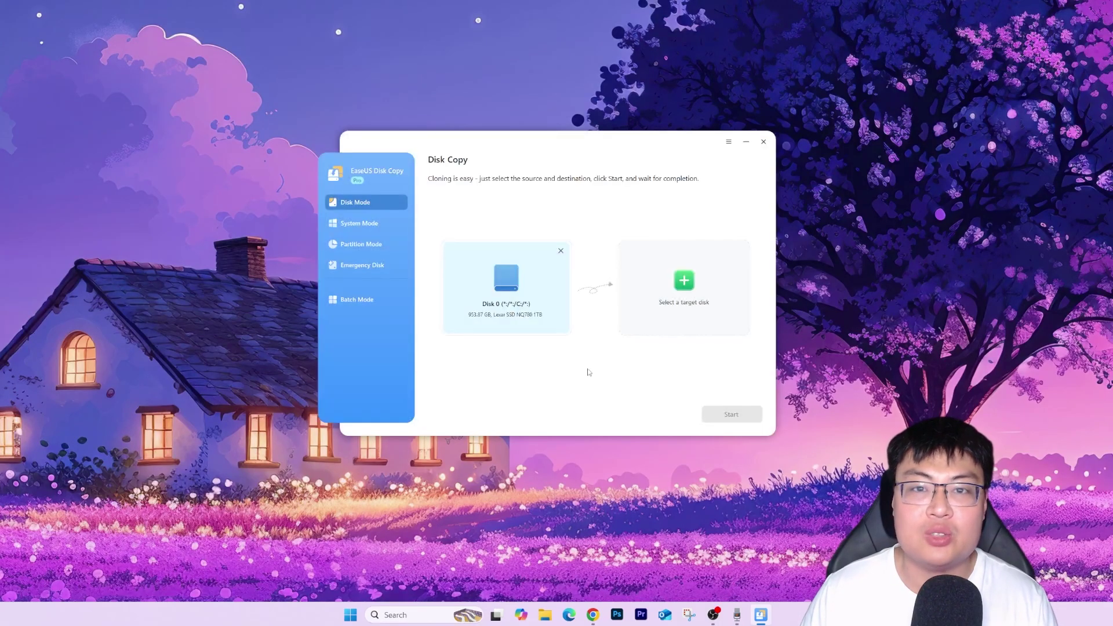
{"action": "left_click", "coordinate": [687, 308]}
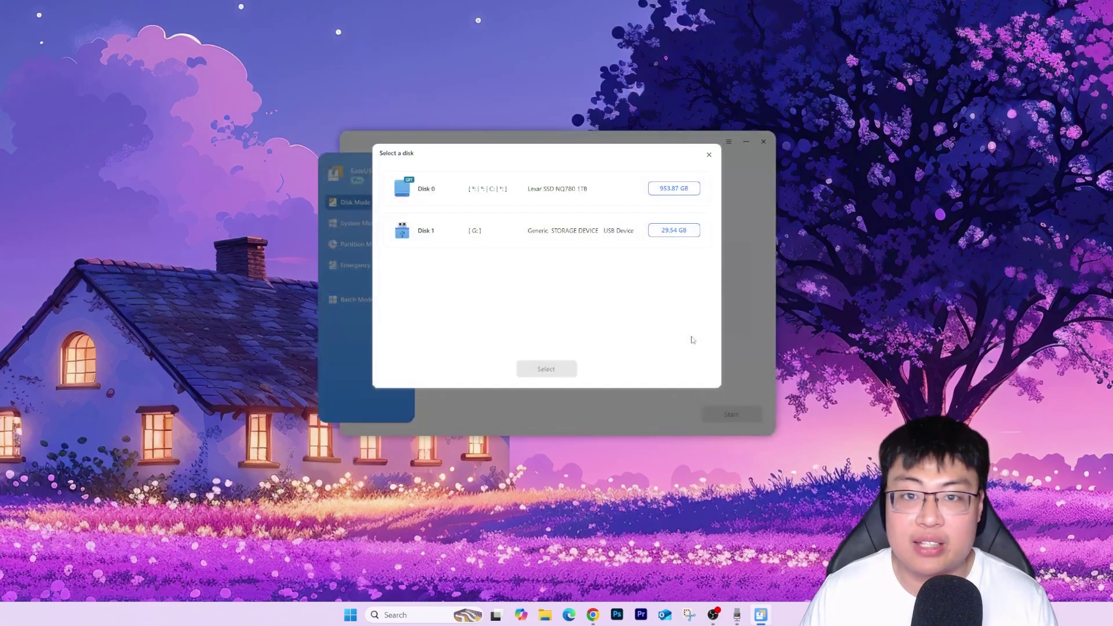
{"action": "left_click", "coordinate": [535, 239]}
{"action": "left_click", "coordinate": [546, 369]}
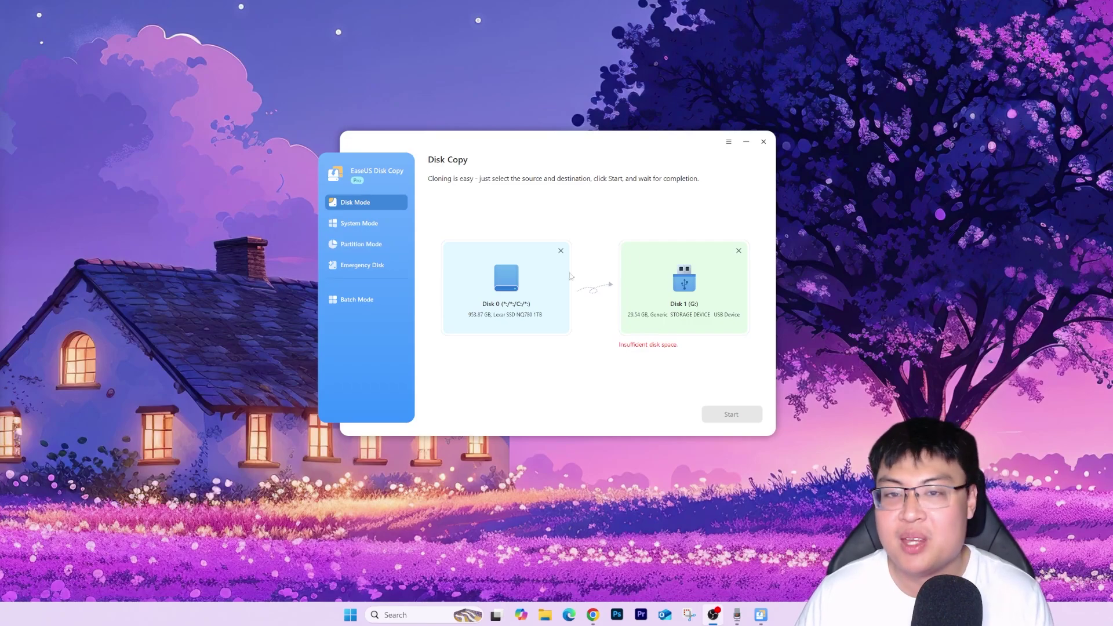
- Switch to Chrome and read the EaseUS Disk Copy product page from the introduction through the reviews to the value-for-money section
{"action": "left_click", "coordinate": [593, 615]}
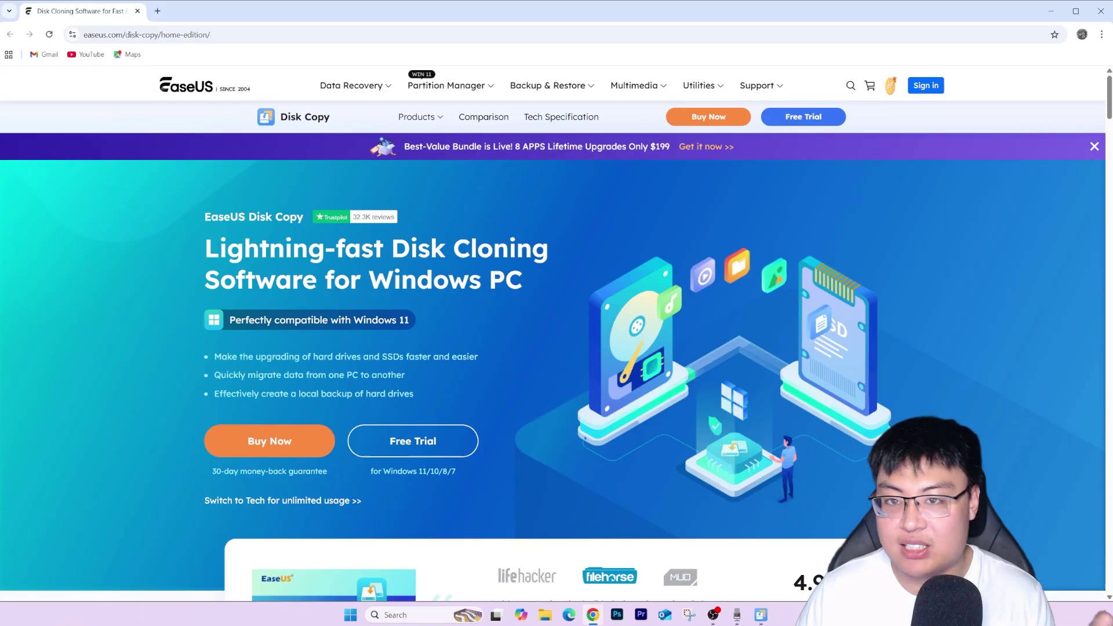
{"action": "scroll", "coordinate": [556, 348], "scroll_direction": "down", "scroll_amount": 1}
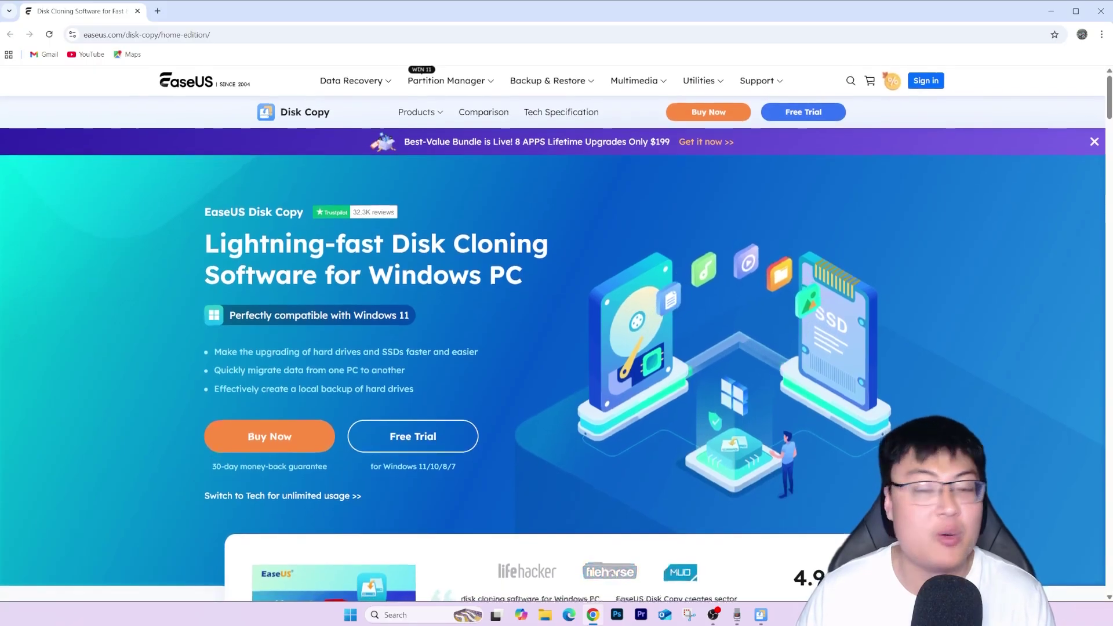
{"action": "scroll", "coordinate": [557, 348], "scroll_direction": "down", "scroll_amount": 1}
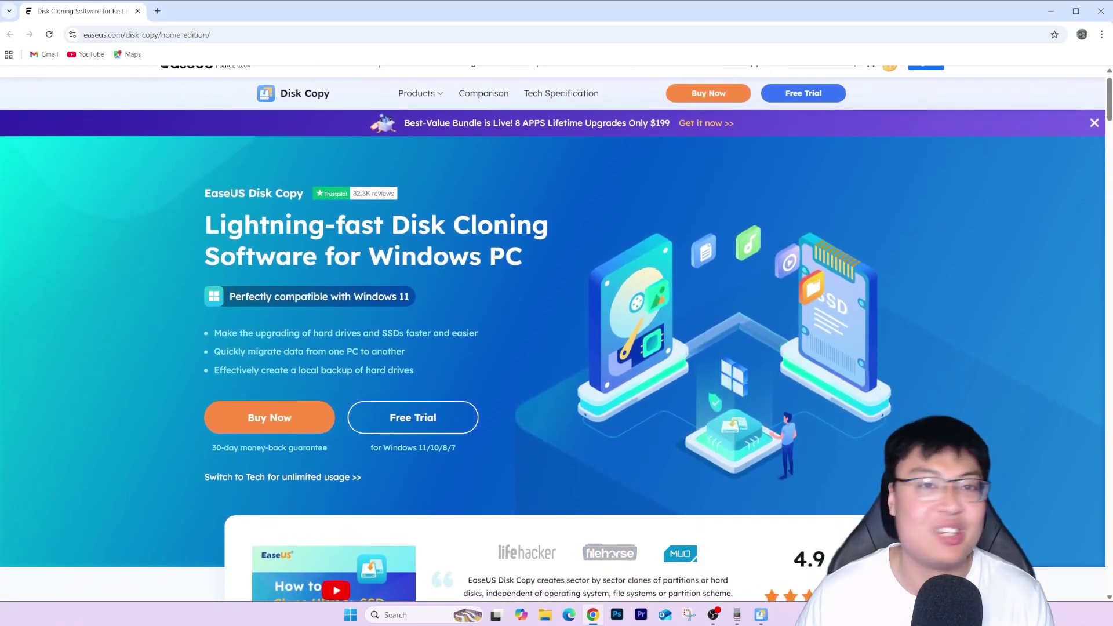
{"action": "scroll", "coordinate": [557, 347], "scroll_direction": "down", "scroll_amount": 1}
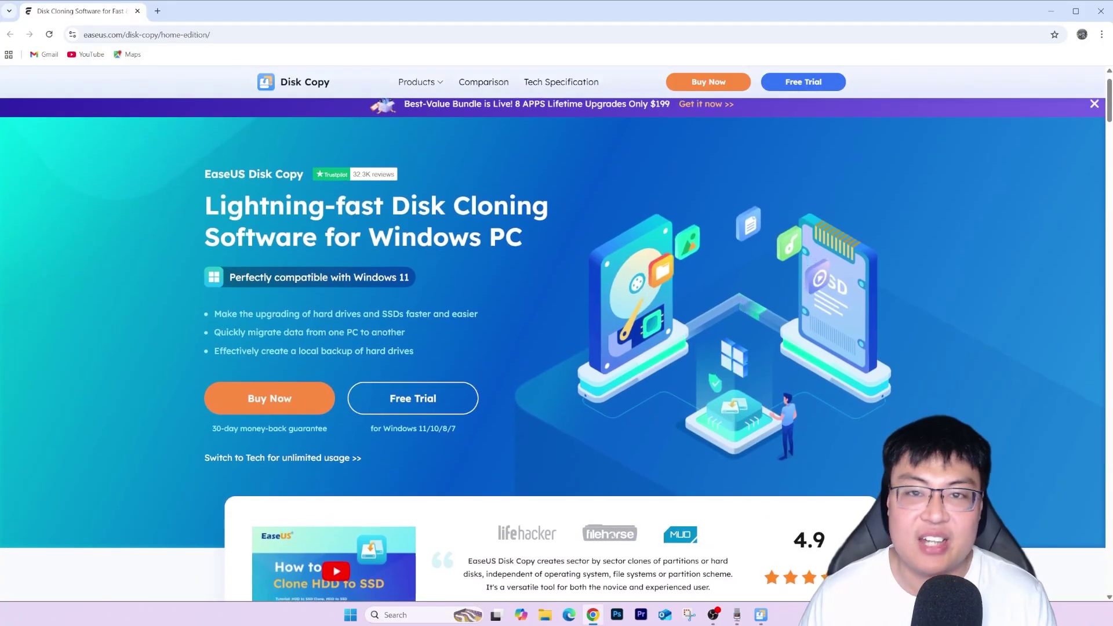
{"action": "scroll", "coordinate": [557, 348], "scroll_direction": "down", "scroll_amount": 1}
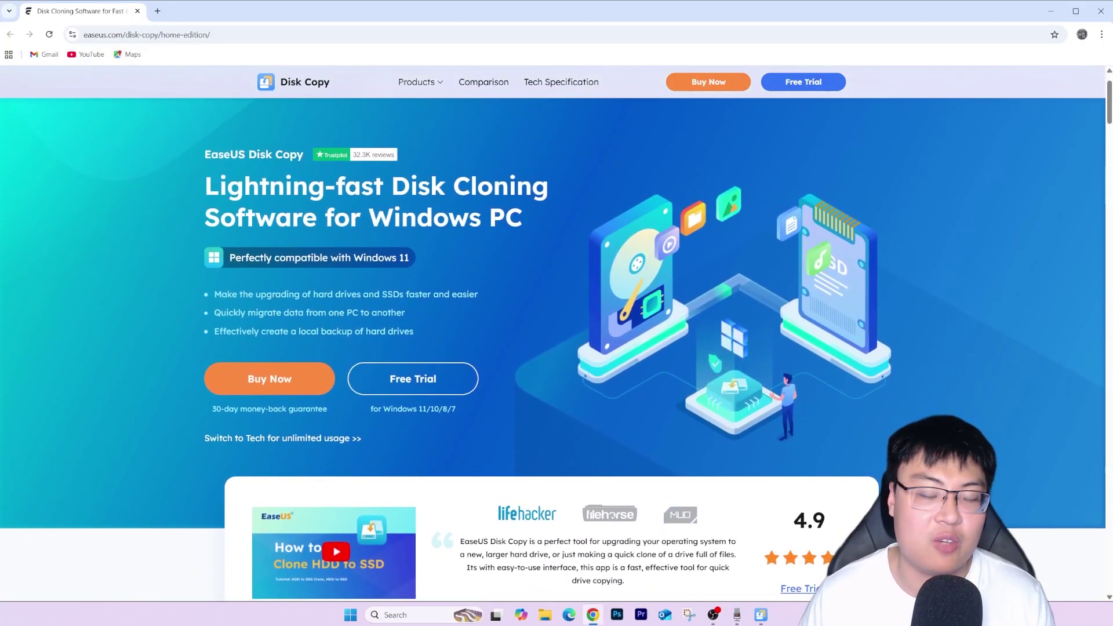
{"action": "scroll", "coordinate": [556, 348], "scroll_direction": "down", "scroll_amount": 1}
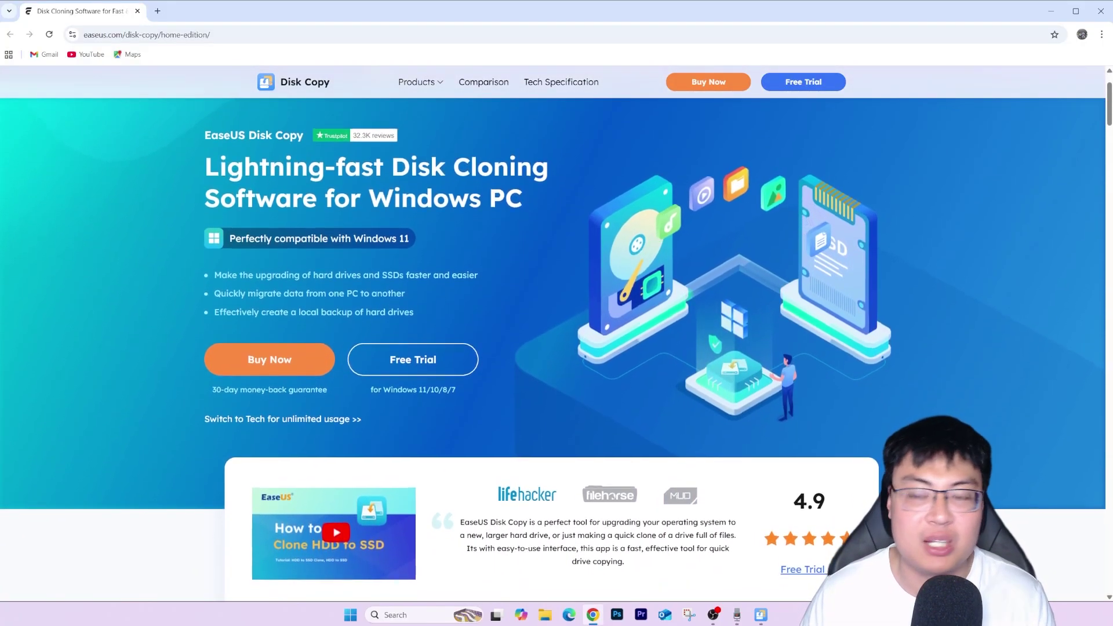
{"action": "scroll", "coordinate": [556, 347], "scroll_direction": "down", "scroll_amount": 1}
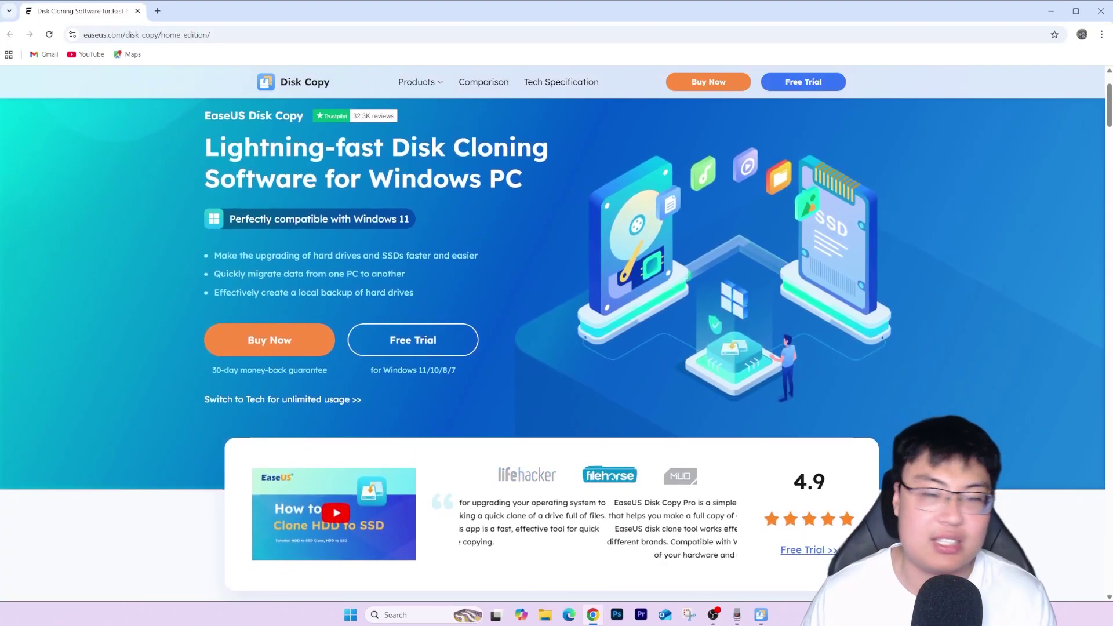
{"action": "scroll", "coordinate": [556, 348], "scroll_direction": "down", "scroll_amount": 1}
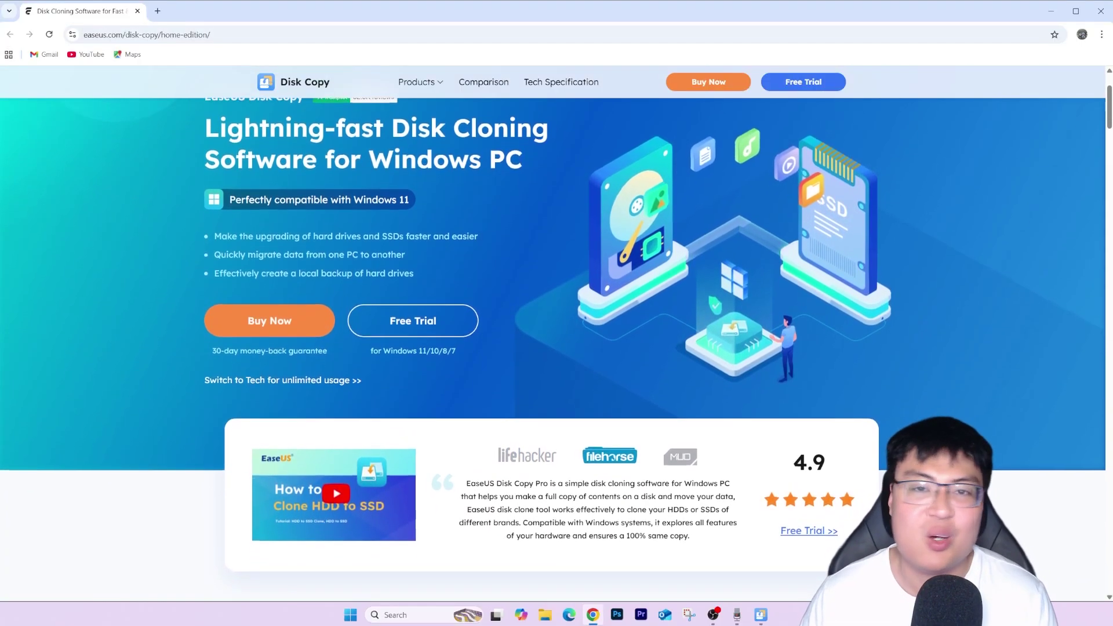
{"action": "scroll", "coordinate": [557, 348], "scroll_direction": "down", "scroll_amount": 1}
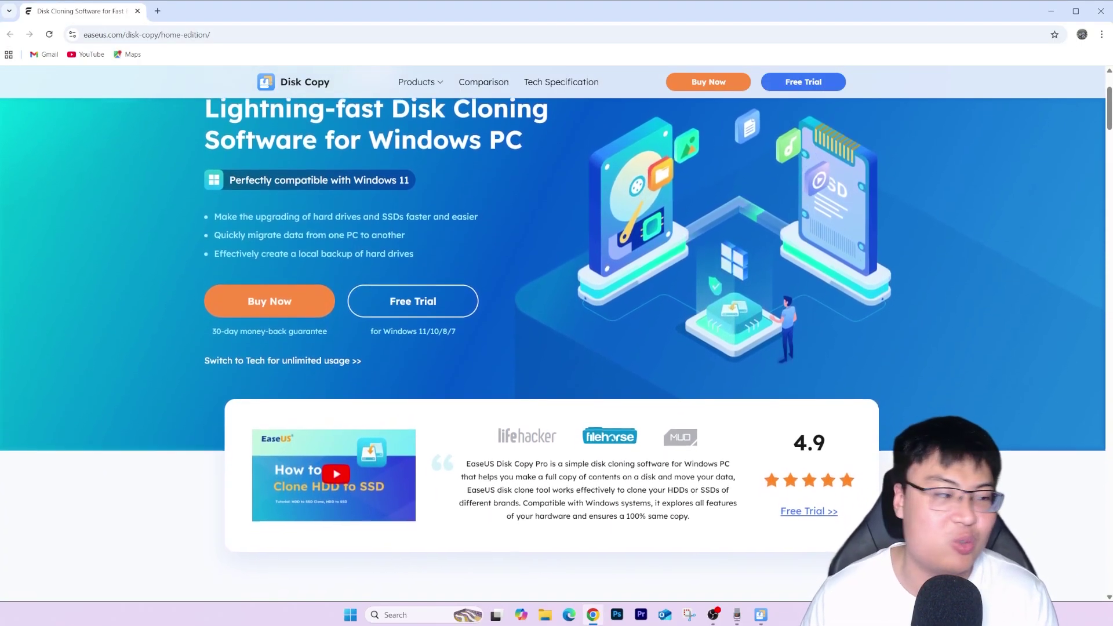
{"action": "scroll", "coordinate": [556, 347], "scroll_direction": "down", "scroll_amount": 1}
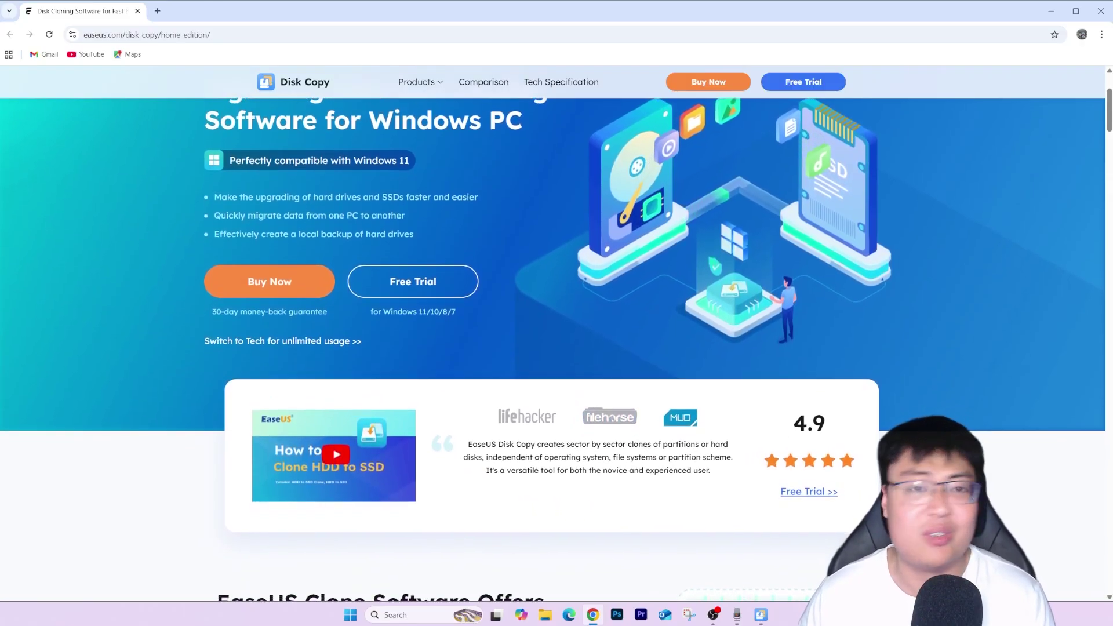
{"action": "scroll", "coordinate": [557, 348], "scroll_direction": "down", "scroll_amount": 1}
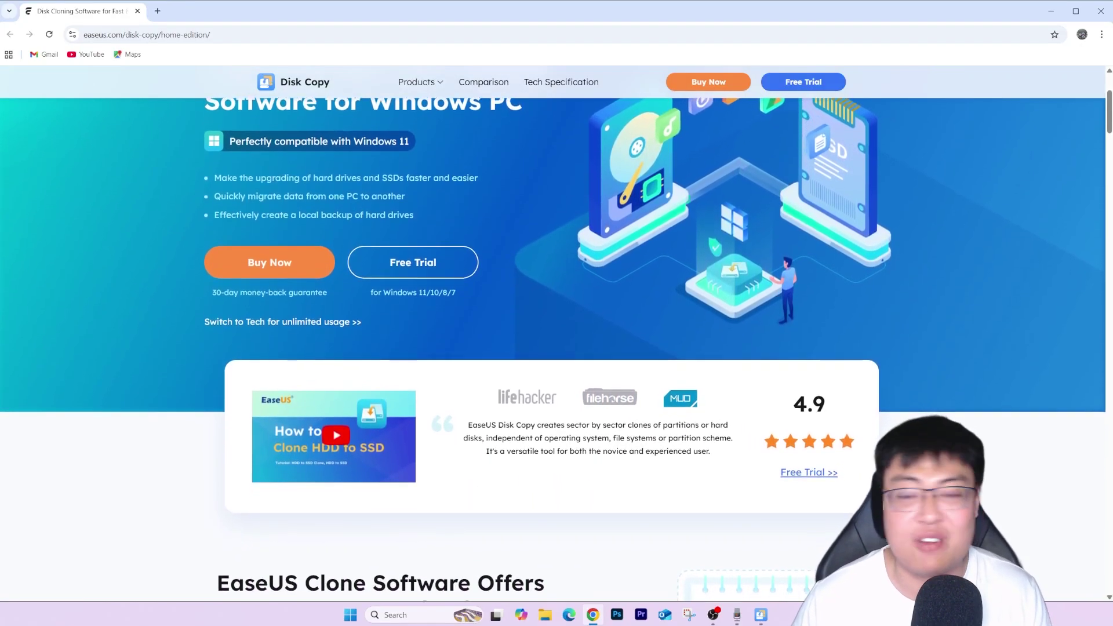
{"action": "scroll", "coordinate": [557, 347], "scroll_direction": "down", "scroll_amount": 1}
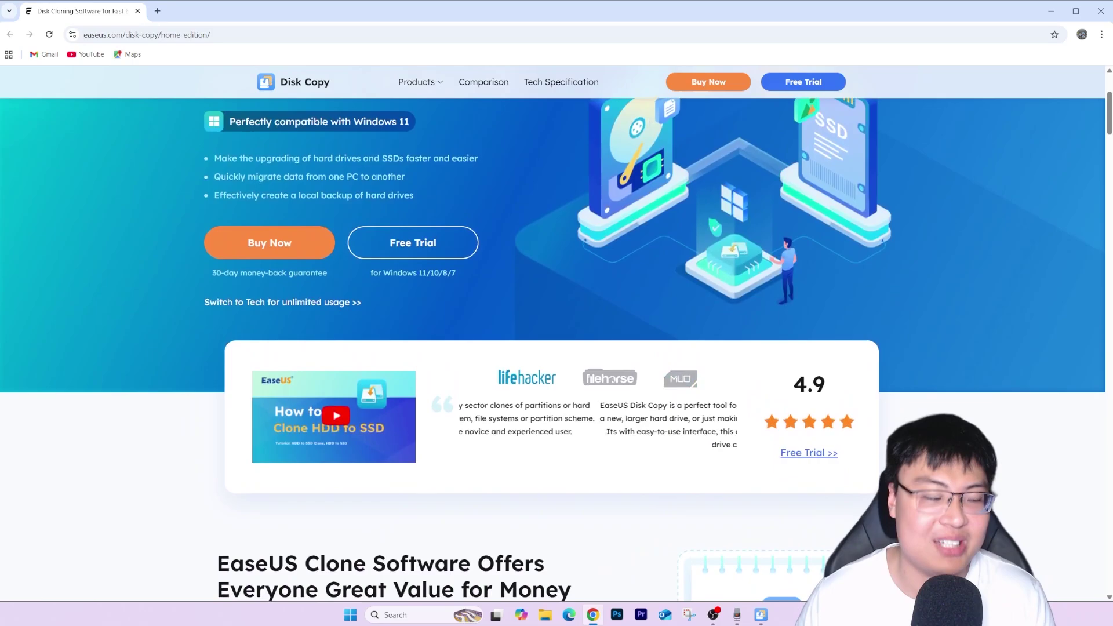
{"action": "scroll", "coordinate": [556, 348], "scroll_direction": "down", "scroll_amount": 1}
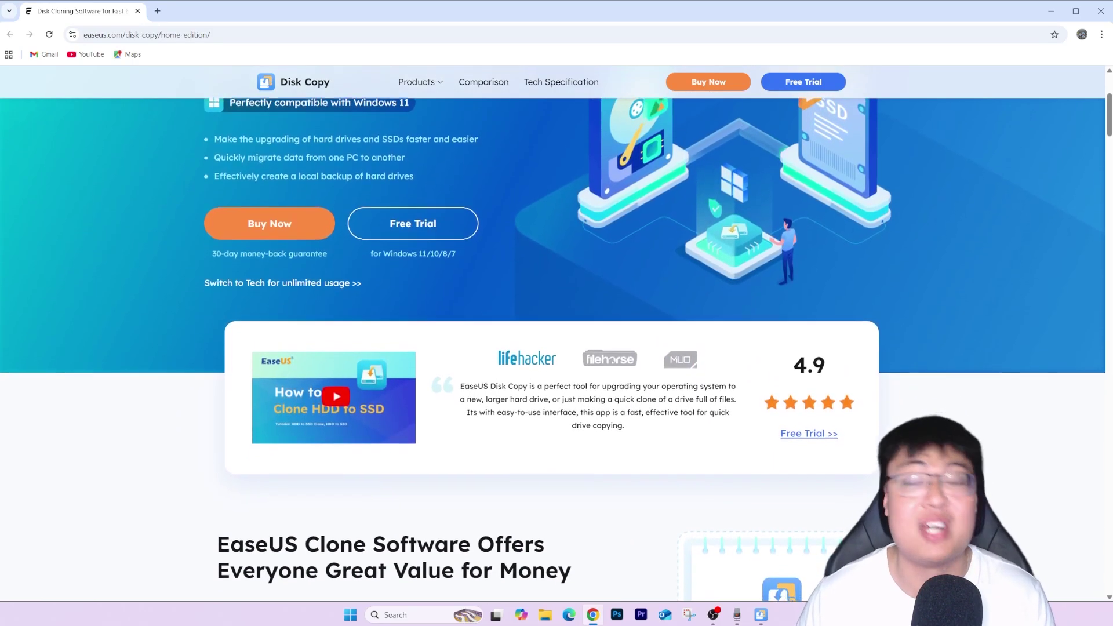
{"action": "scroll", "coordinate": [556, 348], "scroll_direction": "down", "scroll_amount": 1}
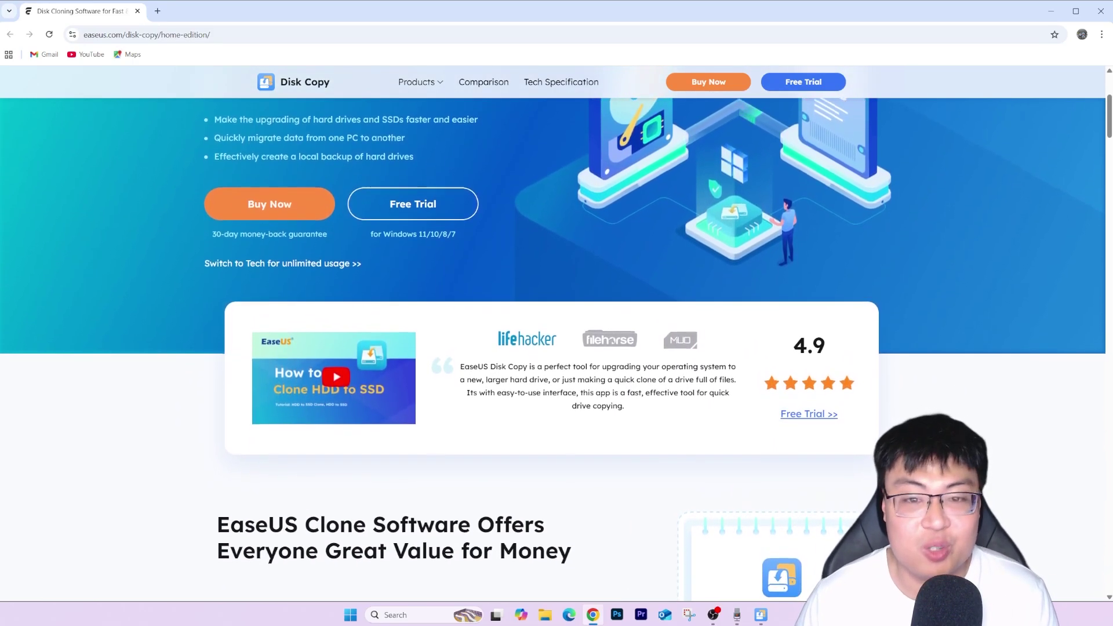
{"action": "scroll", "coordinate": [557, 348], "scroll_direction": "down", "scroll_amount": 1}
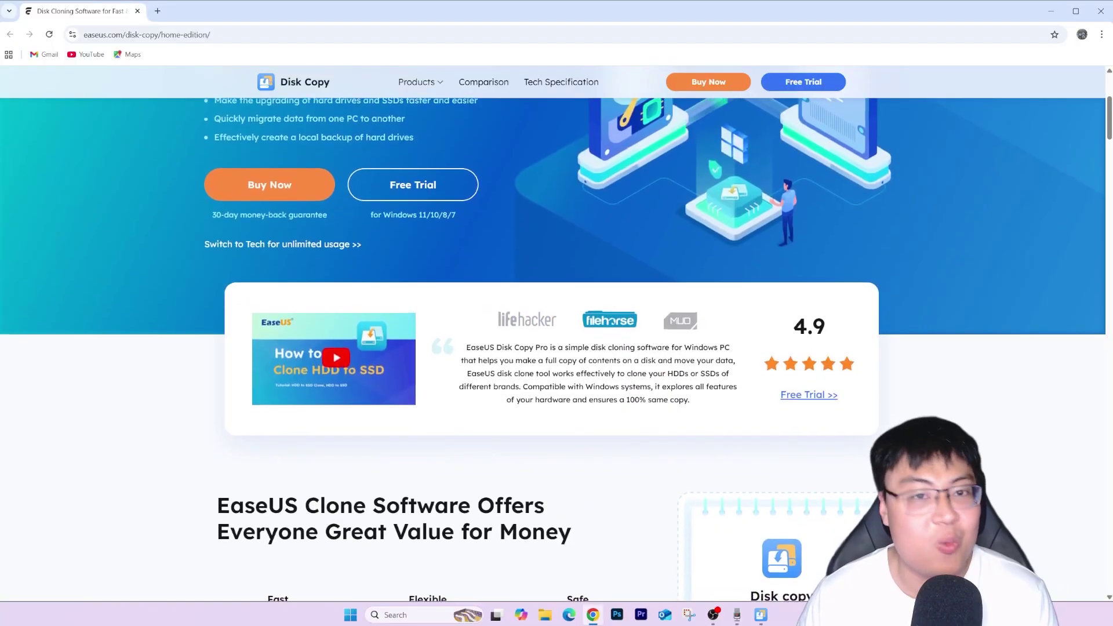
{"action": "scroll", "coordinate": [557, 347], "scroll_direction": "down", "scroll_amount": 1}
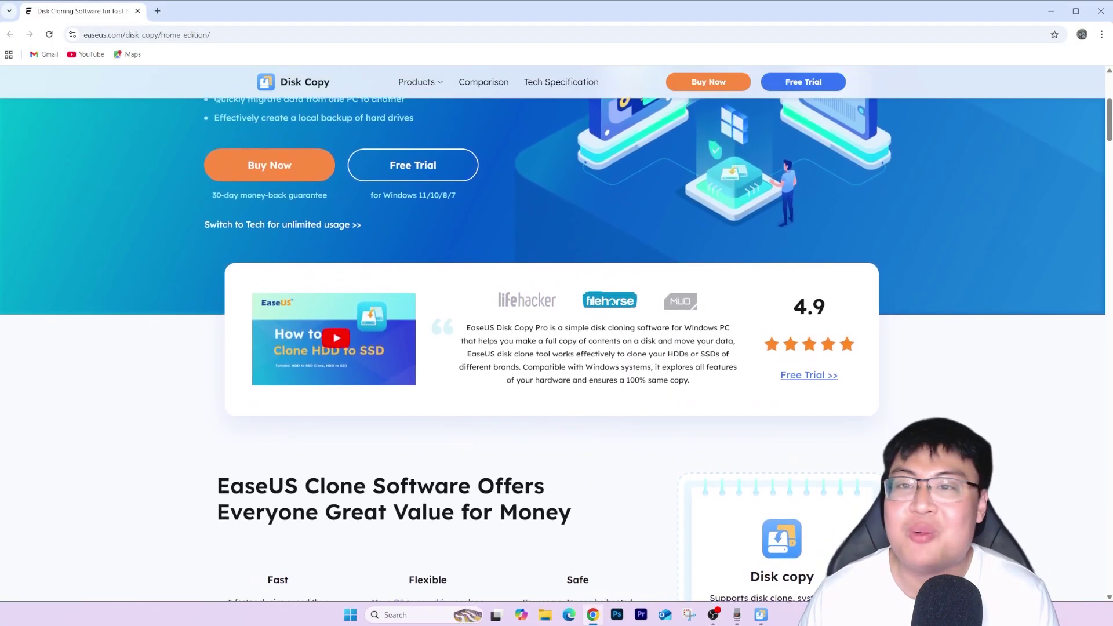
{"action": "scroll", "coordinate": [557, 348], "scroll_direction": "down", "scroll_amount": 1}
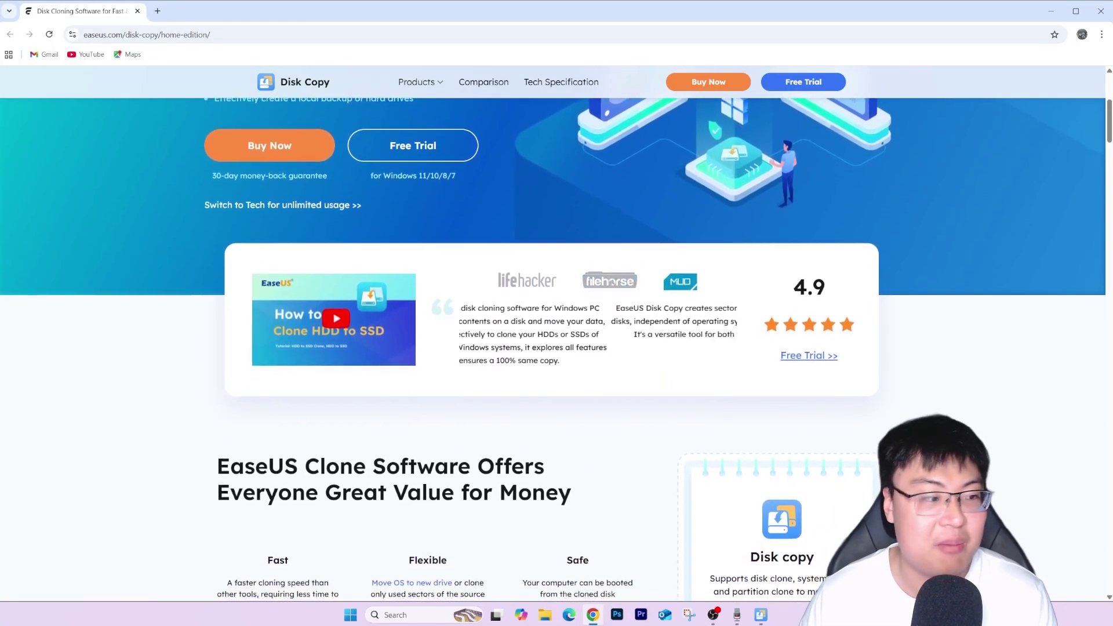
{"action": "scroll", "coordinate": [556, 348], "scroll_direction": "down", "scroll_amount": 1}
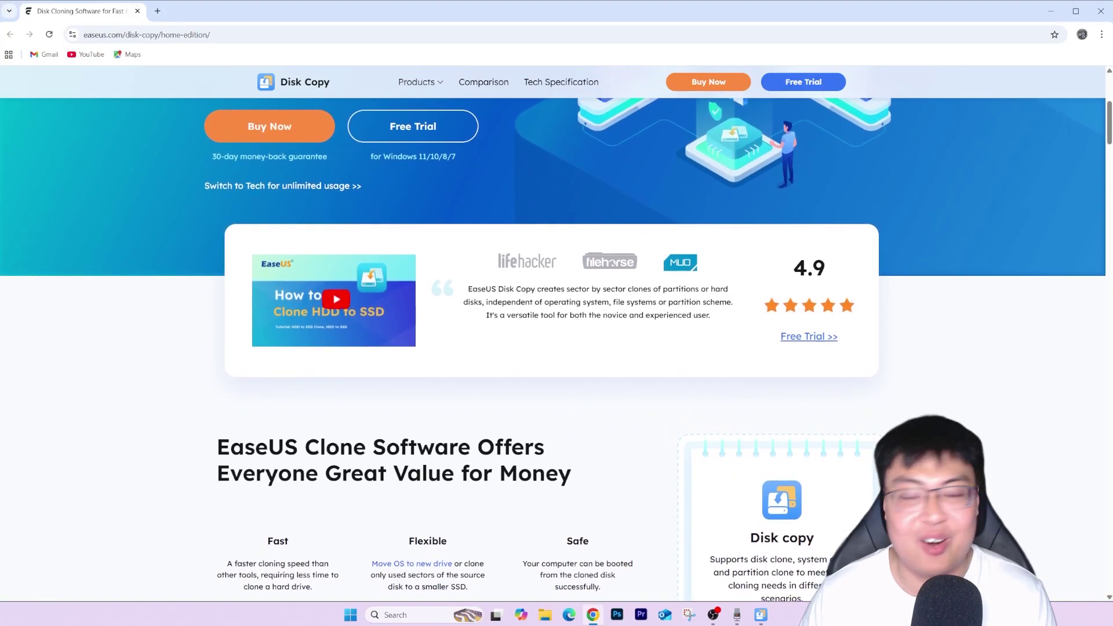
{"action": "scroll", "coordinate": [557, 348], "scroll_direction": "down", "scroll_amount": 1}
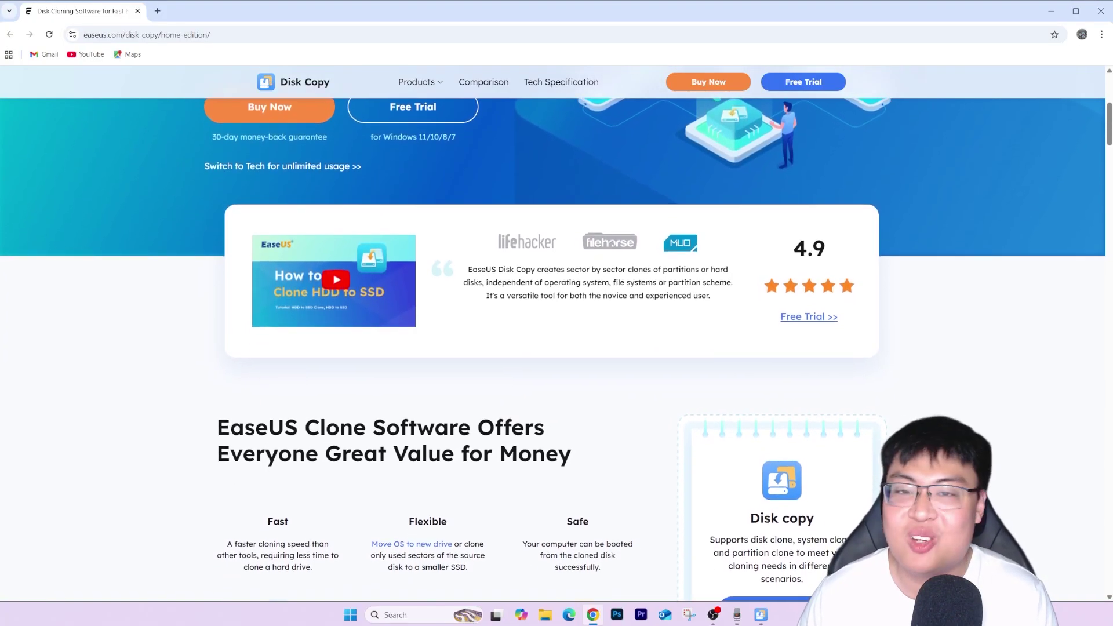
{"action": "scroll", "coordinate": [557, 348], "scroll_direction": "down", "scroll_amount": 1}
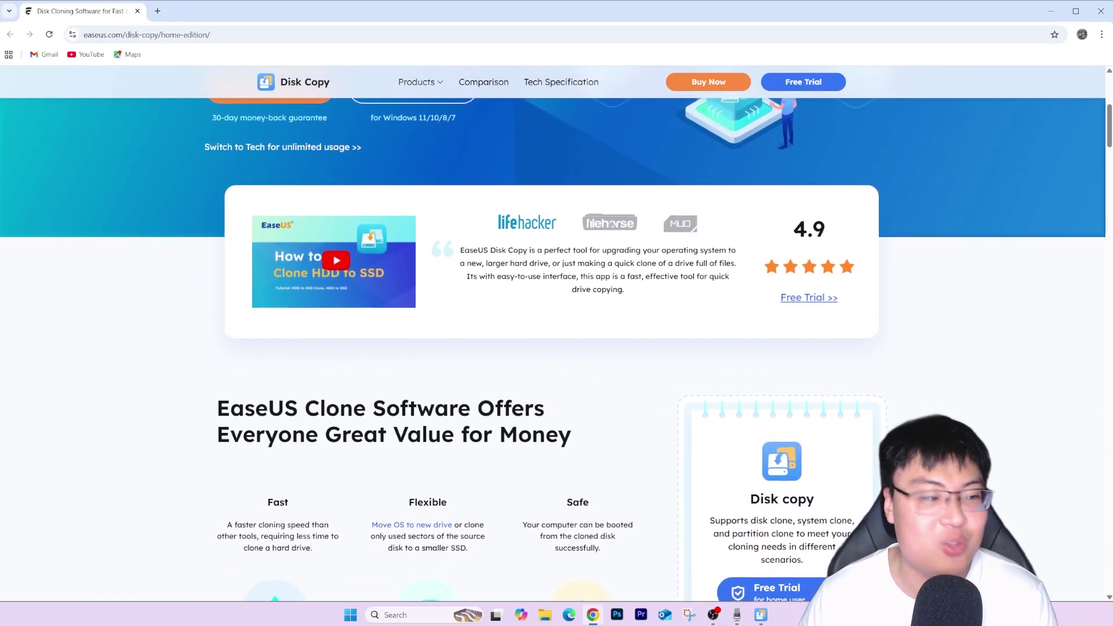
{"action": "scroll", "coordinate": [556, 348], "scroll_direction": "down", "scroll_amount": 1}
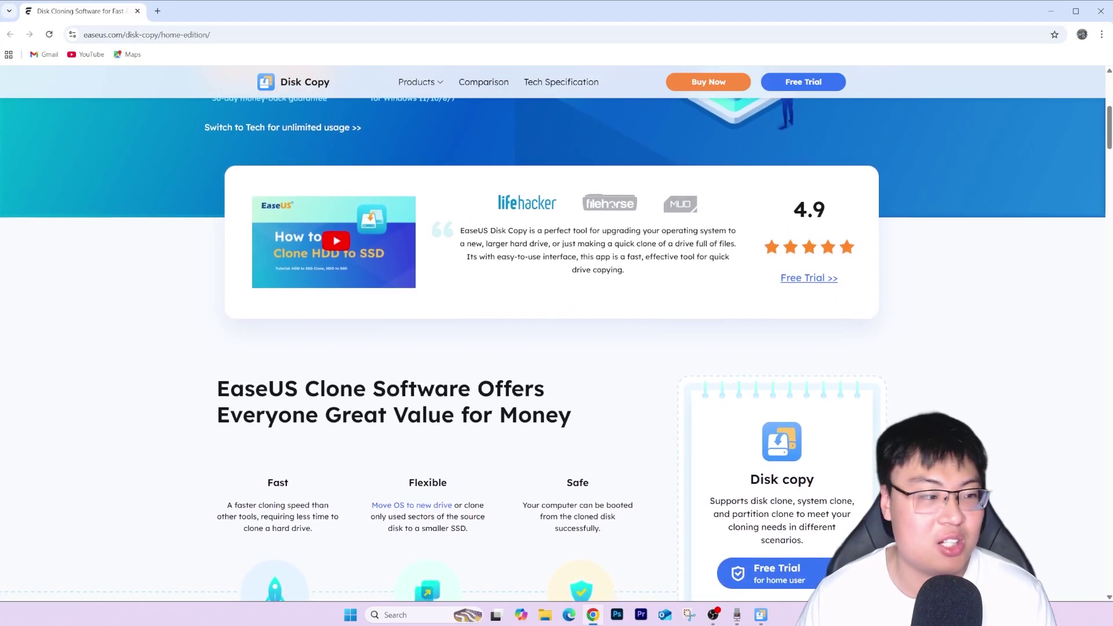
{"action": "scroll", "coordinate": [556, 348], "scroll_direction": "down", "scroll_amount": 1}
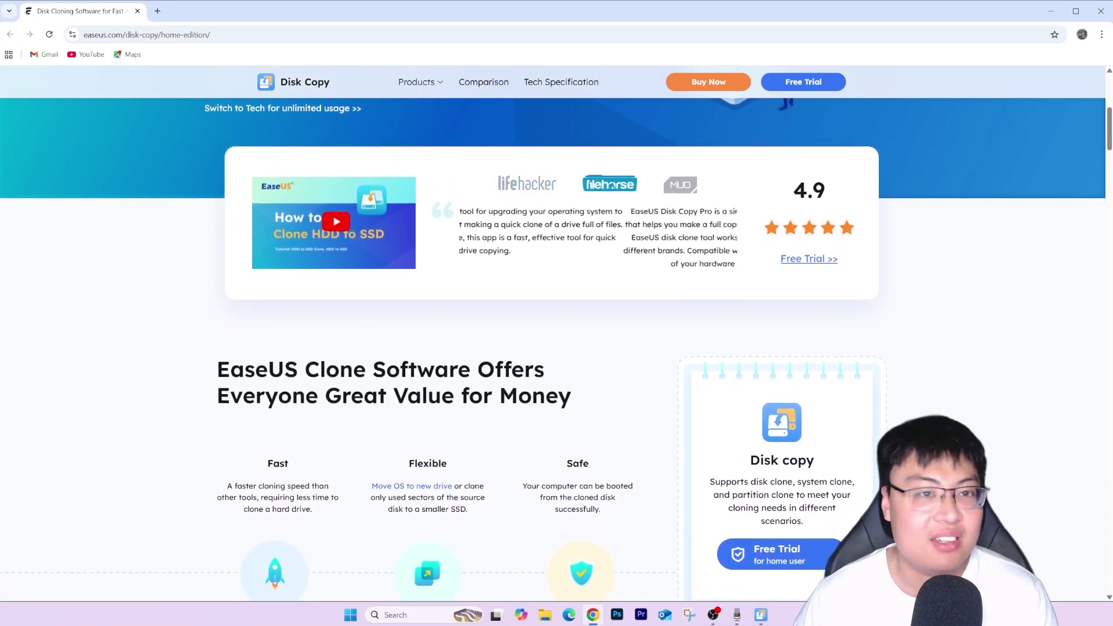
{"action": "scroll", "coordinate": [556, 347], "scroll_direction": "down", "scroll_amount": 1}
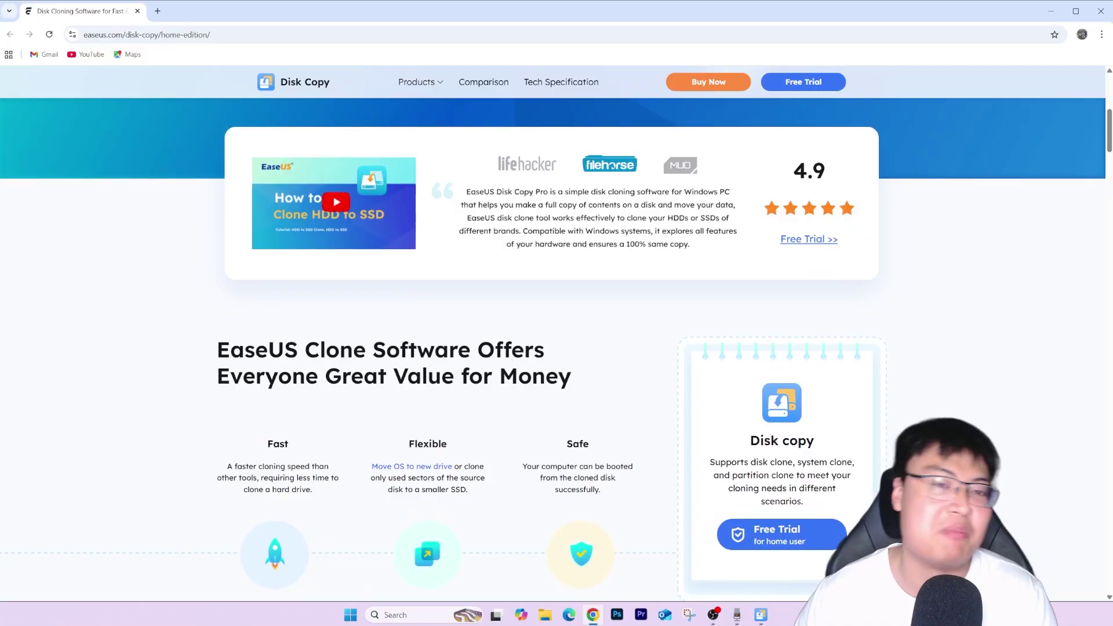
{"action": "scroll", "coordinate": [557, 347], "scroll_direction": "down", "scroll_amount": 1}
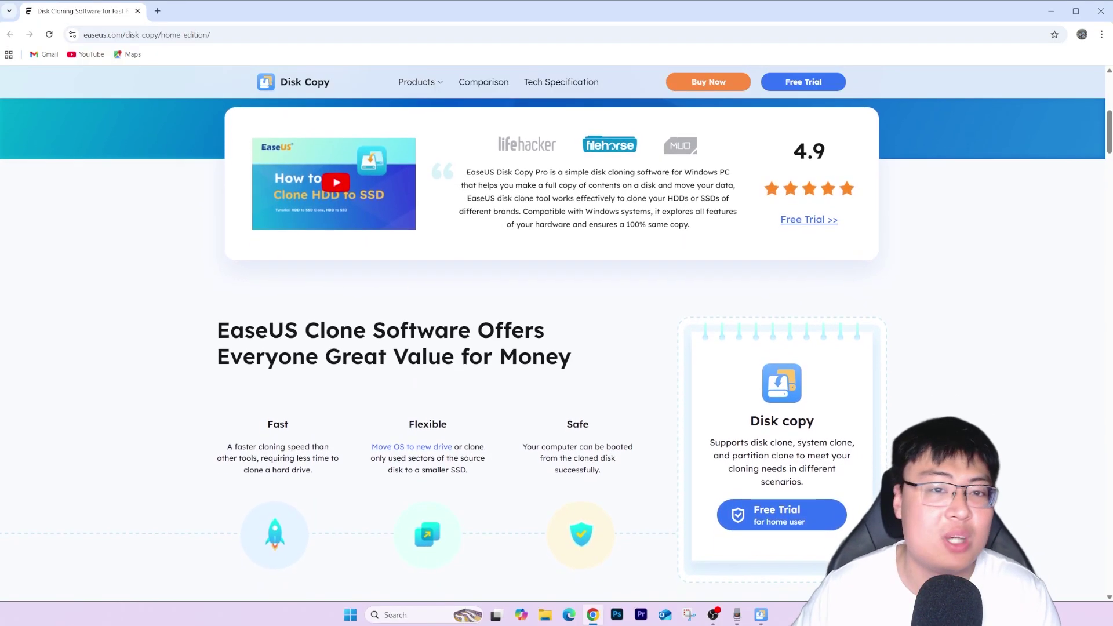
{"action": "scroll", "coordinate": [556, 348], "scroll_direction": "down", "scroll_amount": 1}
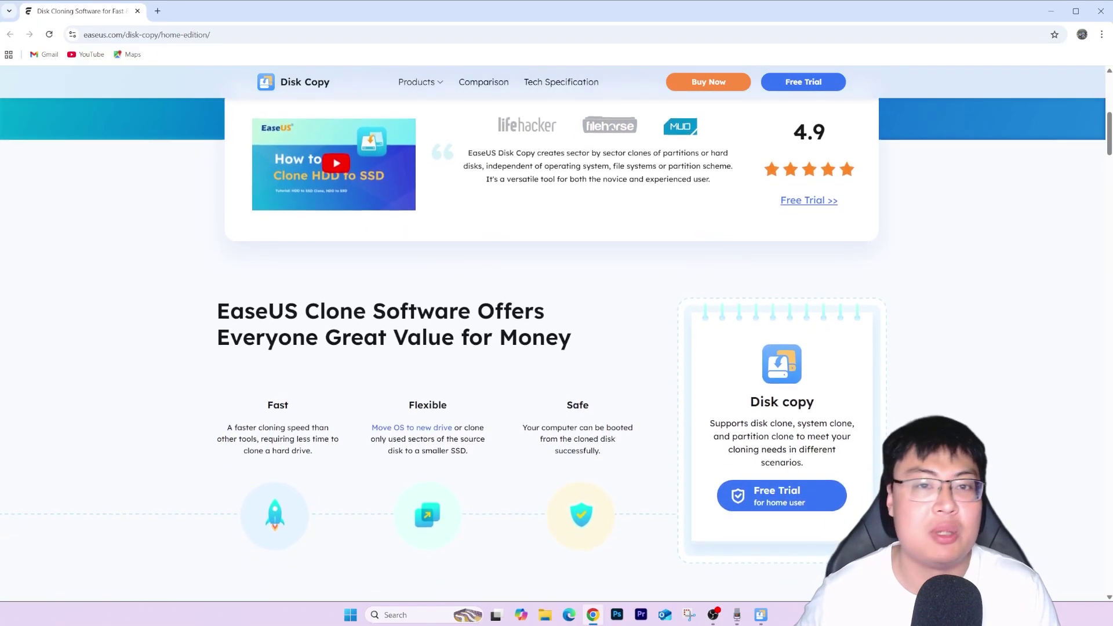
{"action": "scroll", "coordinate": [557, 348], "scroll_direction": "down", "scroll_amount": 1}
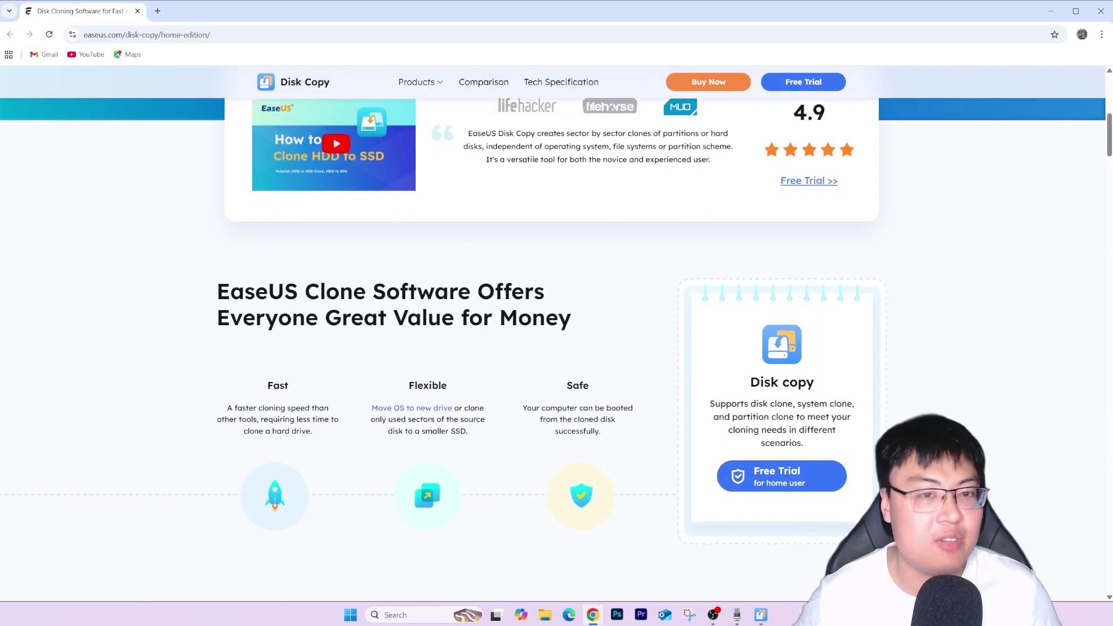
{"action": "scroll", "coordinate": [556, 348], "scroll_direction": "down", "scroll_amount": 1}
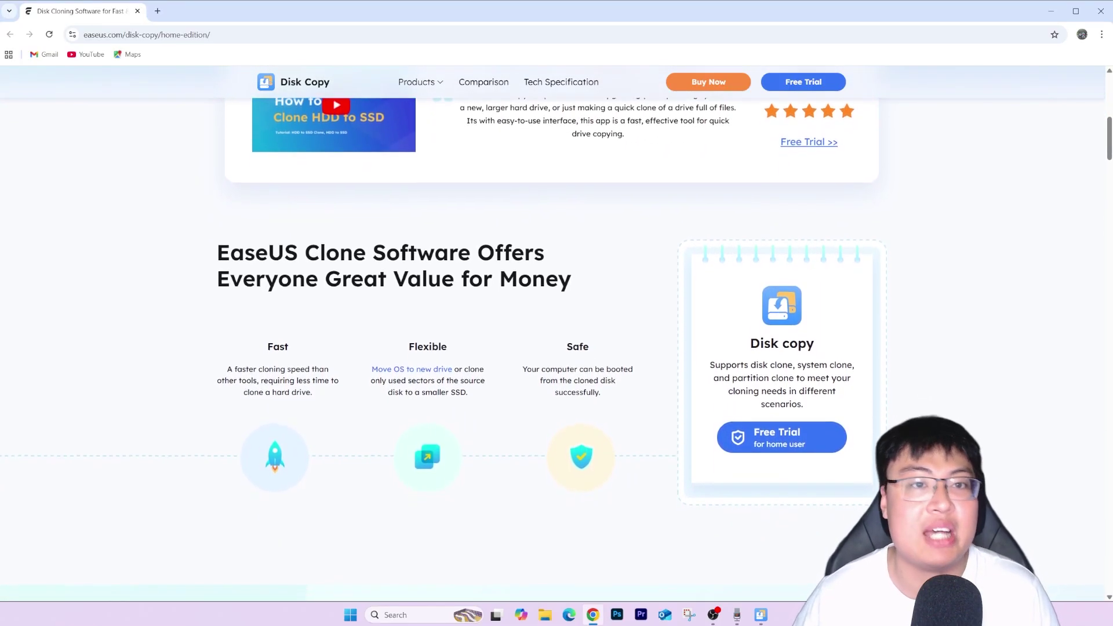
{"action": "scroll", "coordinate": [557, 348], "scroll_direction": "down", "scroll_amount": 1}
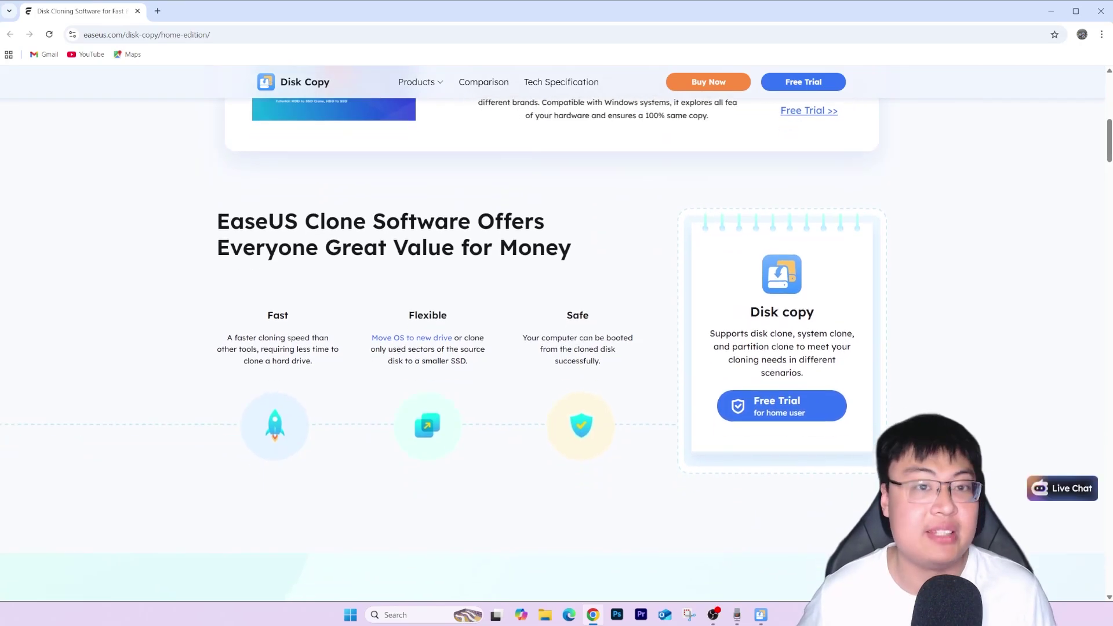